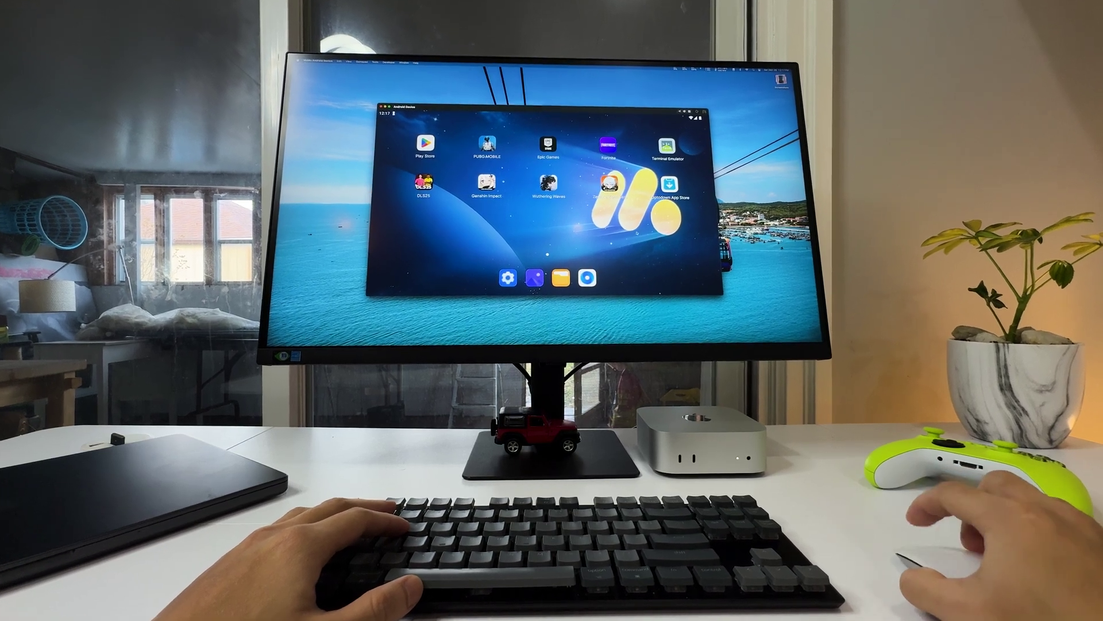
{"action": "left_click_drag", "start_coordinate": [588, 237], "coordinate": [571, 132]}
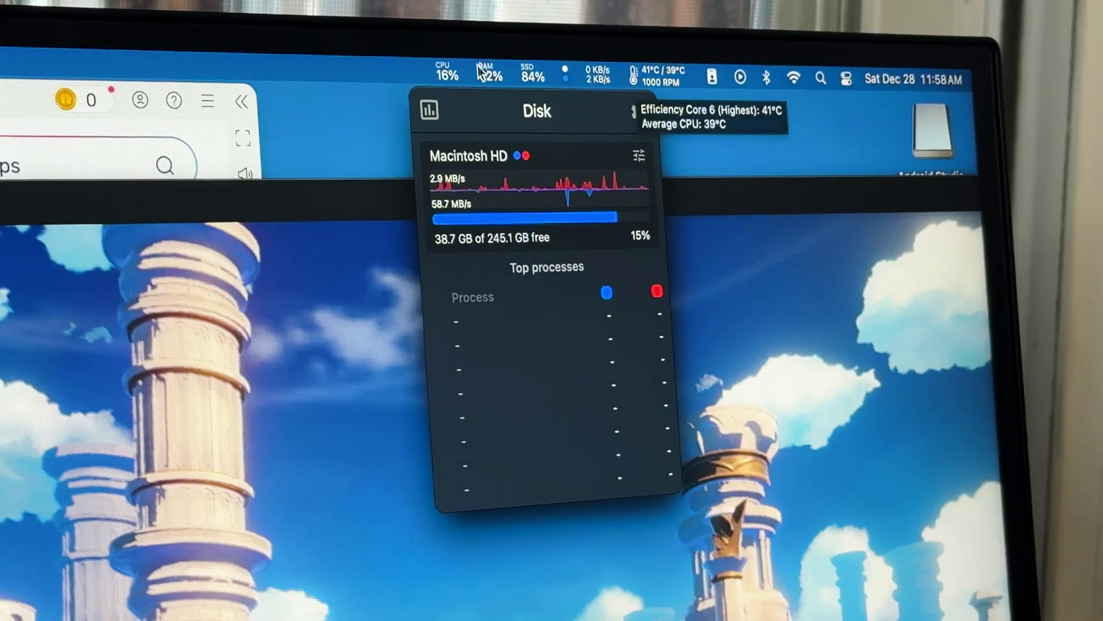
- Check the Mac's CPU, memory, network and temperature statistics in the system monitor
{"action": "left_click", "coordinate": [470, 70]}
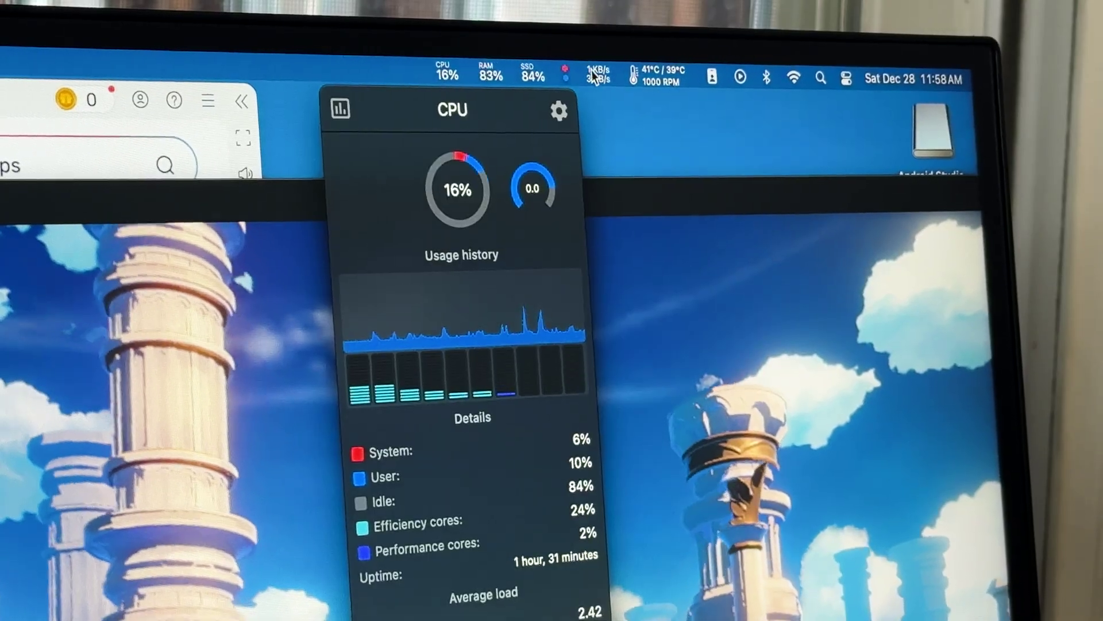
{"action": "left_click", "coordinate": [593, 71]}
{"action": "left_click", "coordinate": [642, 64]}
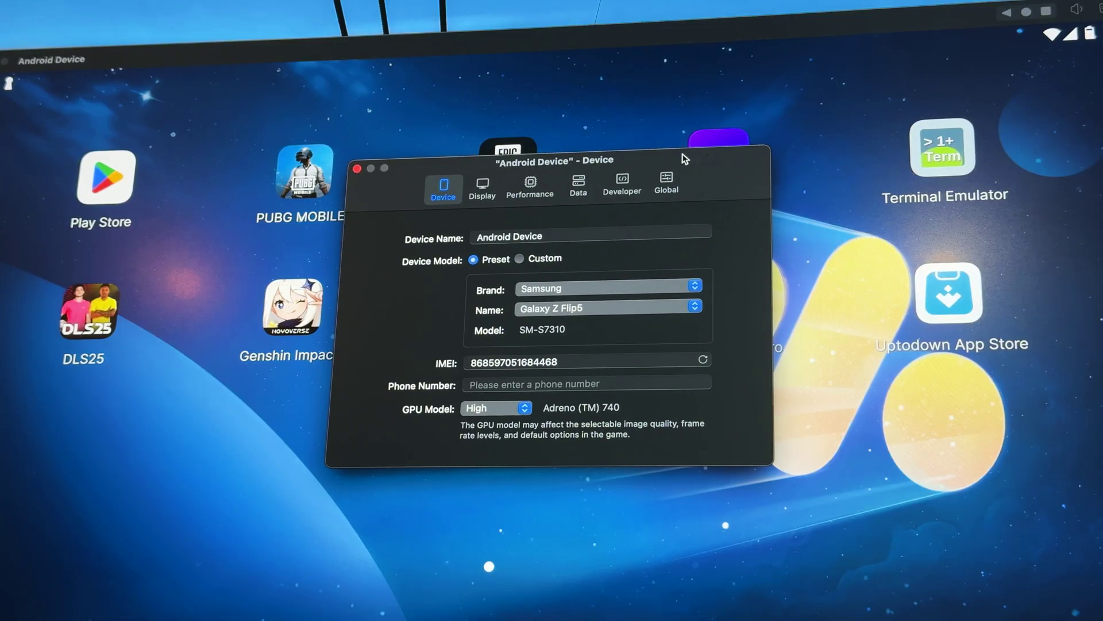
- Review the Android device's display settings, including the tablet resolution options, and open its performance settings
{"action": "left_click", "coordinate": [480, 194]}
{"action": "left_click", "coordinate": [517, 188]}
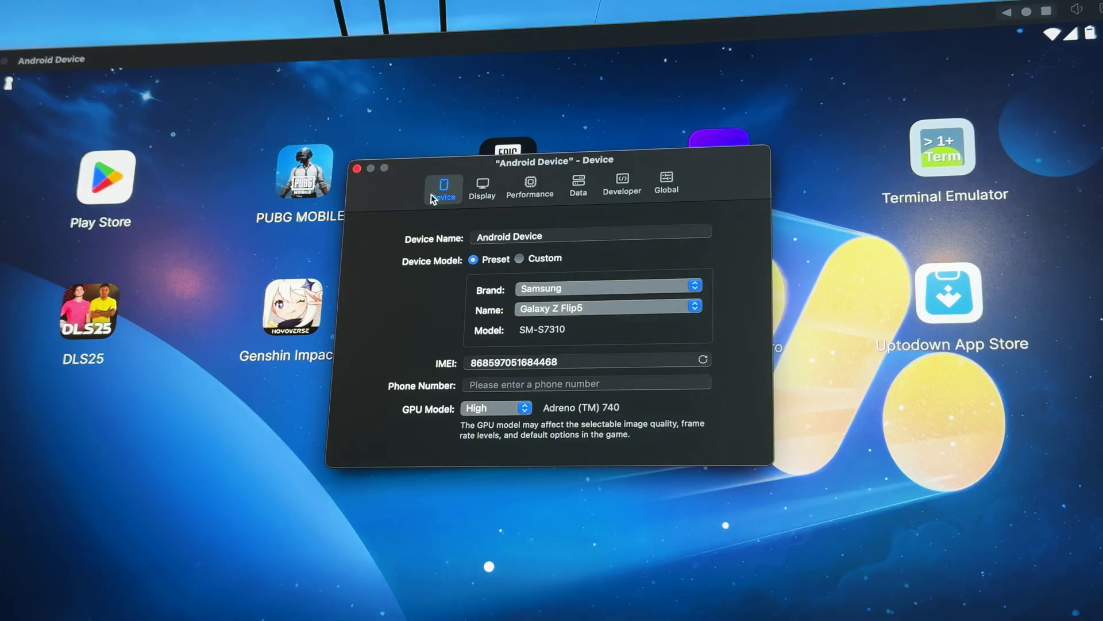
{"action": "left_click", "coordinate": [492, 183]}
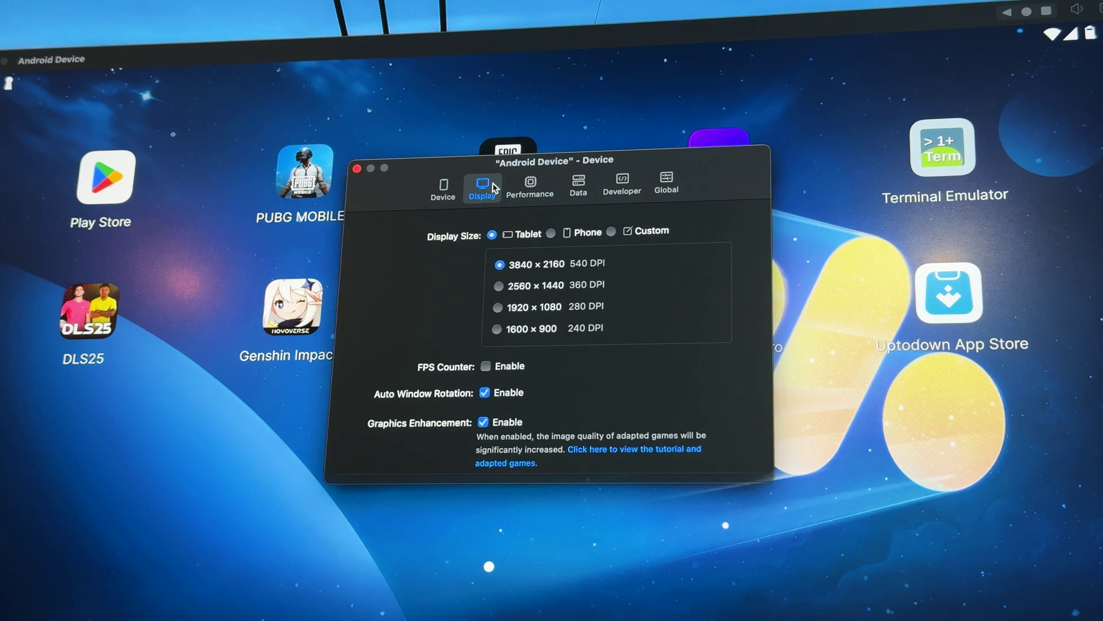
{"action": "left_click", "coordinate": [529, 187]}
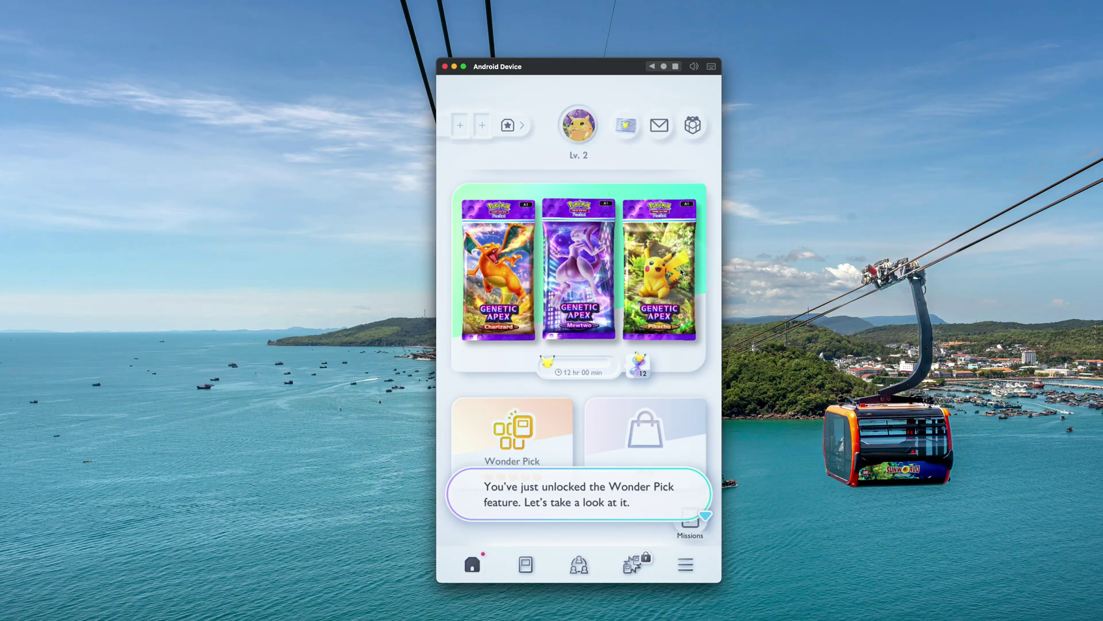
- Dismiss the Wonder Pick introduction message in the Pokémon card game and open the Wonder Pick feature
{"action": "left_click", "coordinate": [692, 523]}
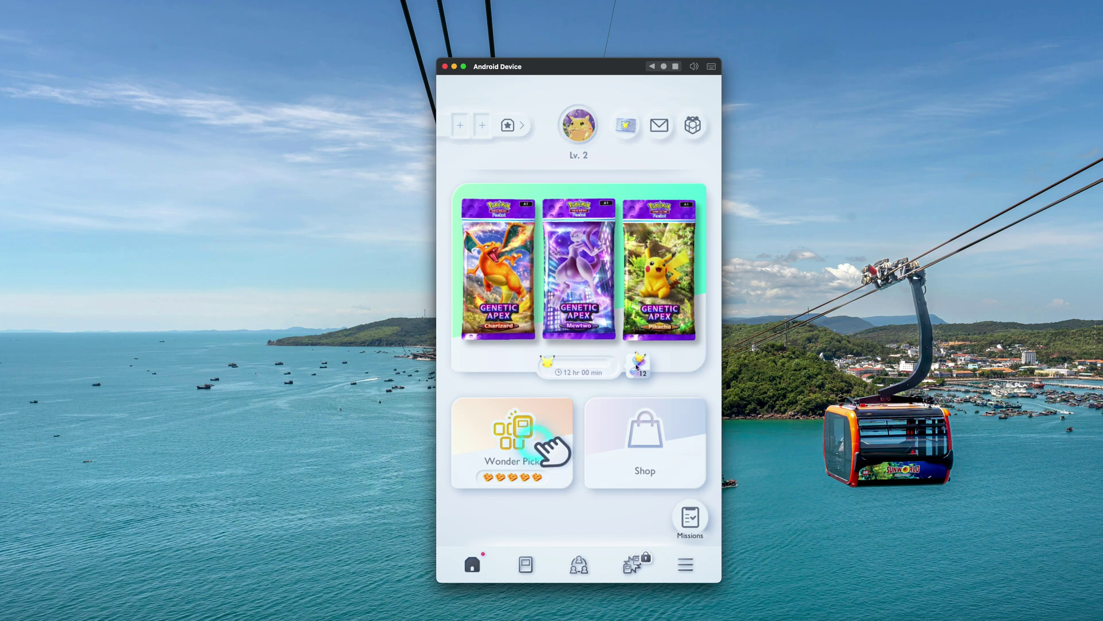
{"action": "left_click", "coordinate": [516, 459]}
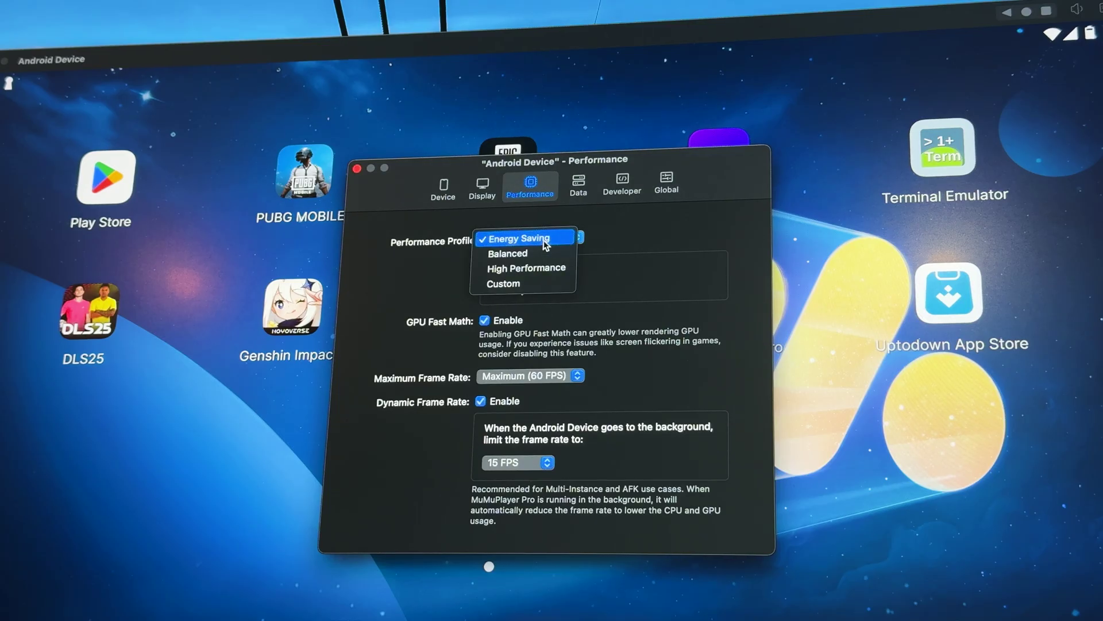
- Set the Android device's performance profile to Custom with CPU at 5 and Memory at 8
{"action": "left_click", "coordinate": [541, 269]}
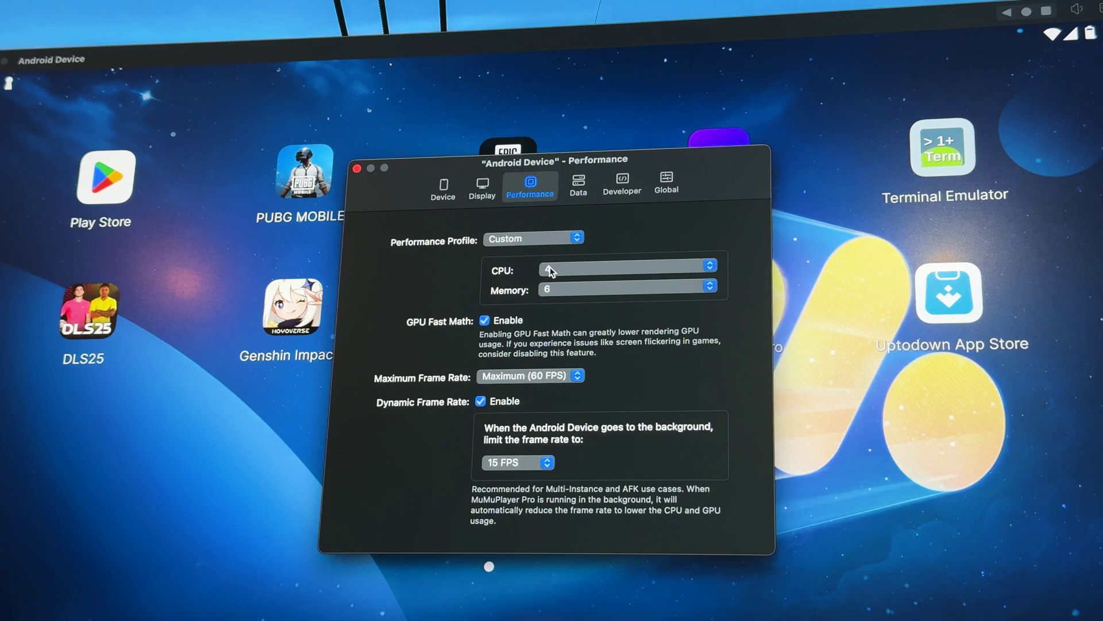
{"action": "left_click", "coordinate": [549, 267]}
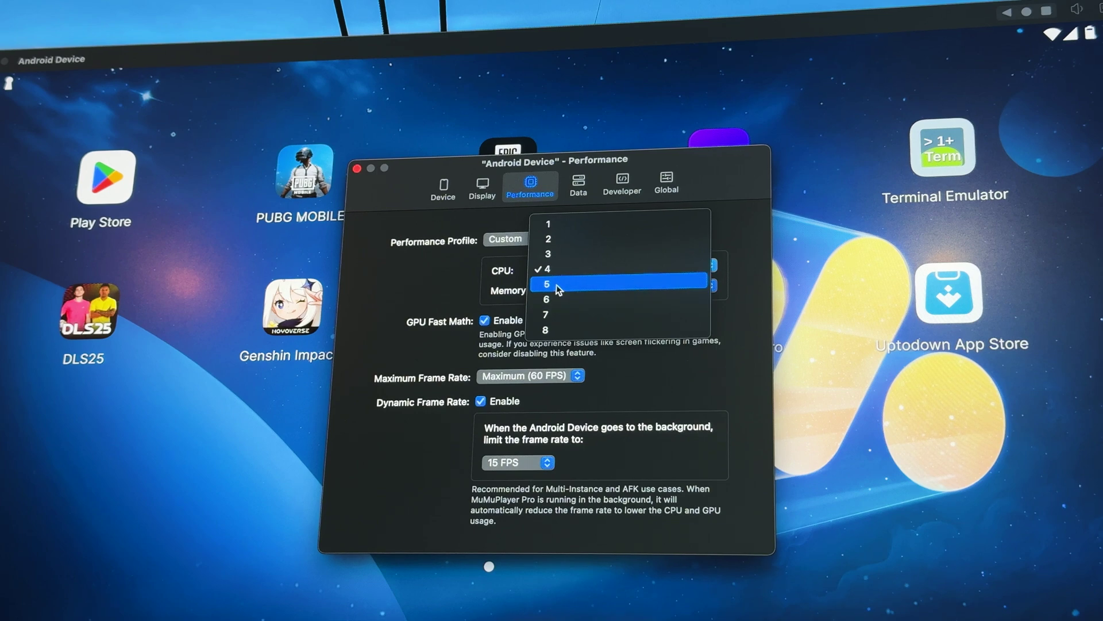
{"action": "left_click", "coordinate": [556, 284]}
{"action": "left_click", "coordinate": [555, 287]}
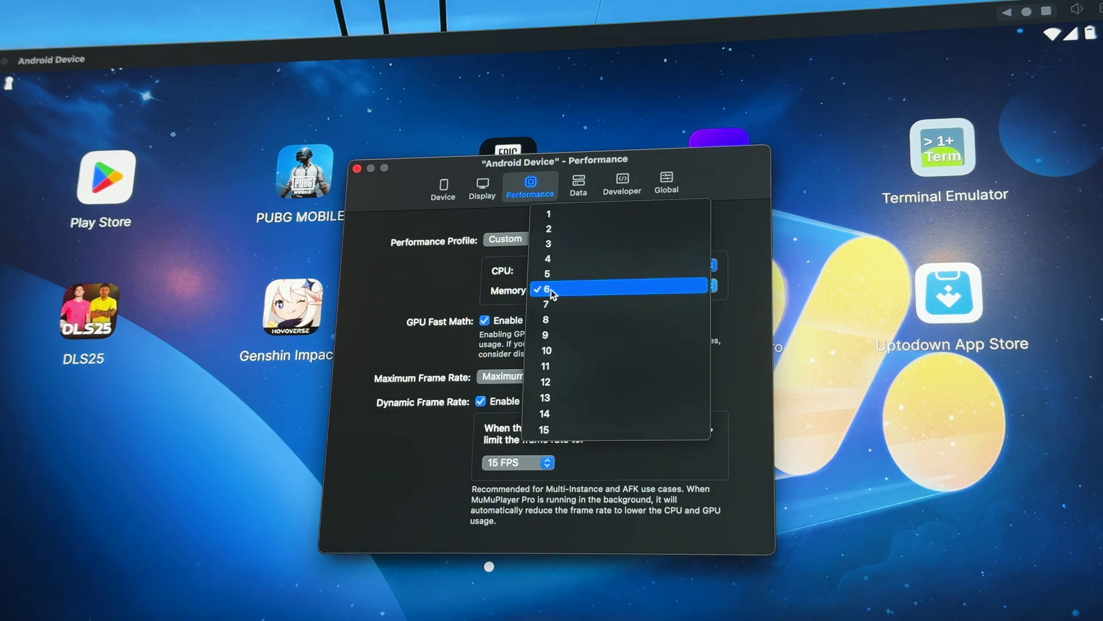
{"action": "left_click", "coordinate": [553, 318]}
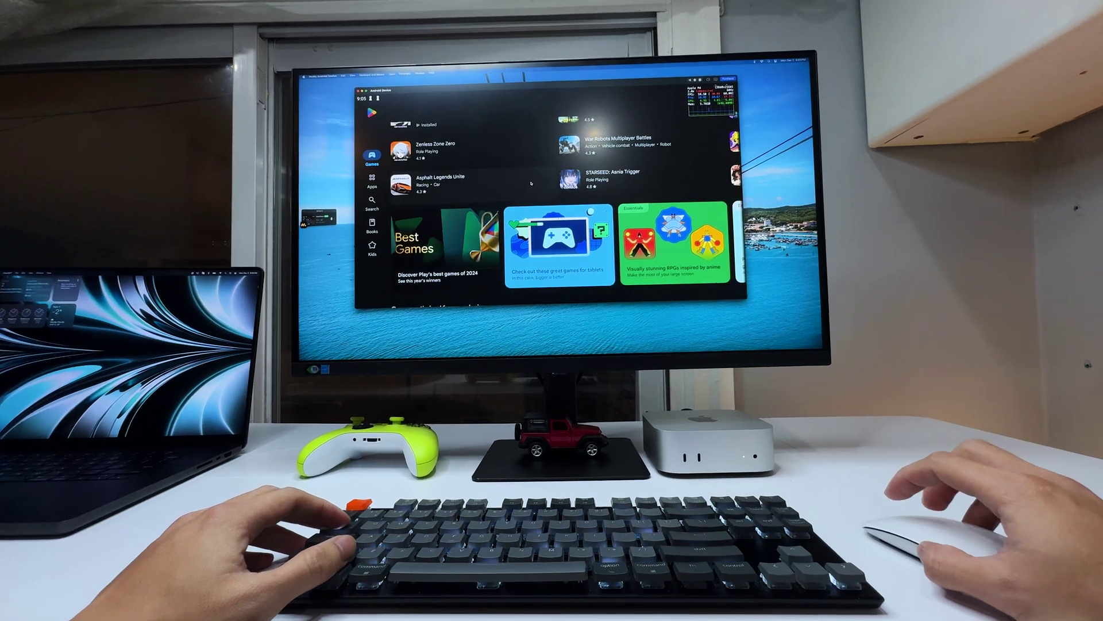
{"action": "scroll", "coordinate": [531, 183], "scroll_direction": "up", "scroll_amount": 5}
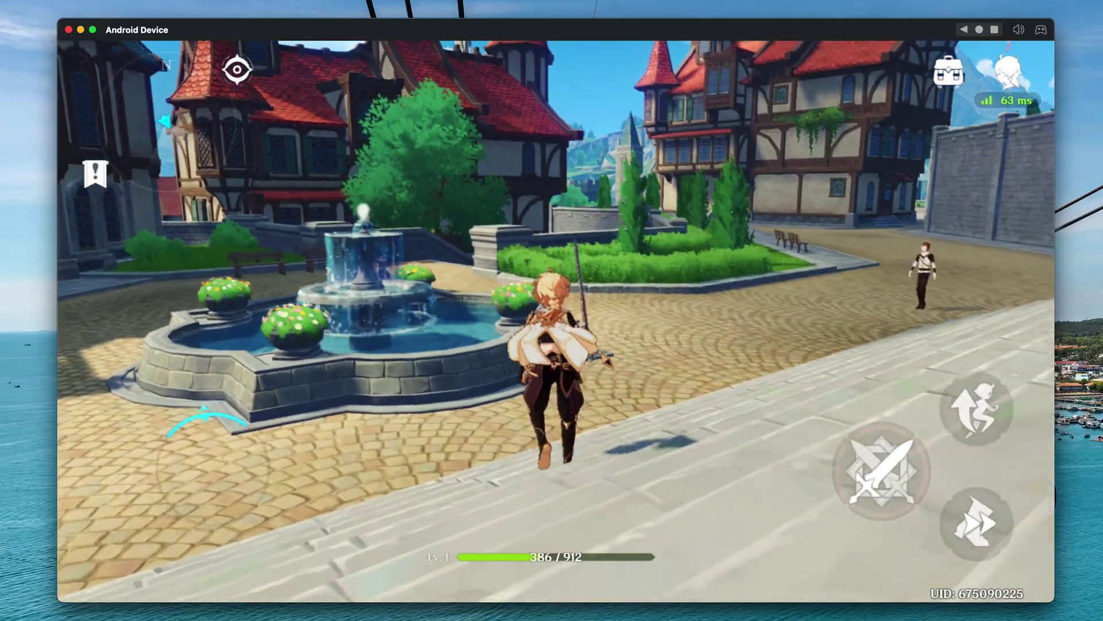
- Perform repeated sword attacks with the character around the fountain plaza and stairs in Genshin Impact
{"action": "left_click", "coordinate": [882, 472]}
{"action": "left_click", "coordinate": [881, 471]}
{"action": "left_click", "coordinate": [881, 472]}
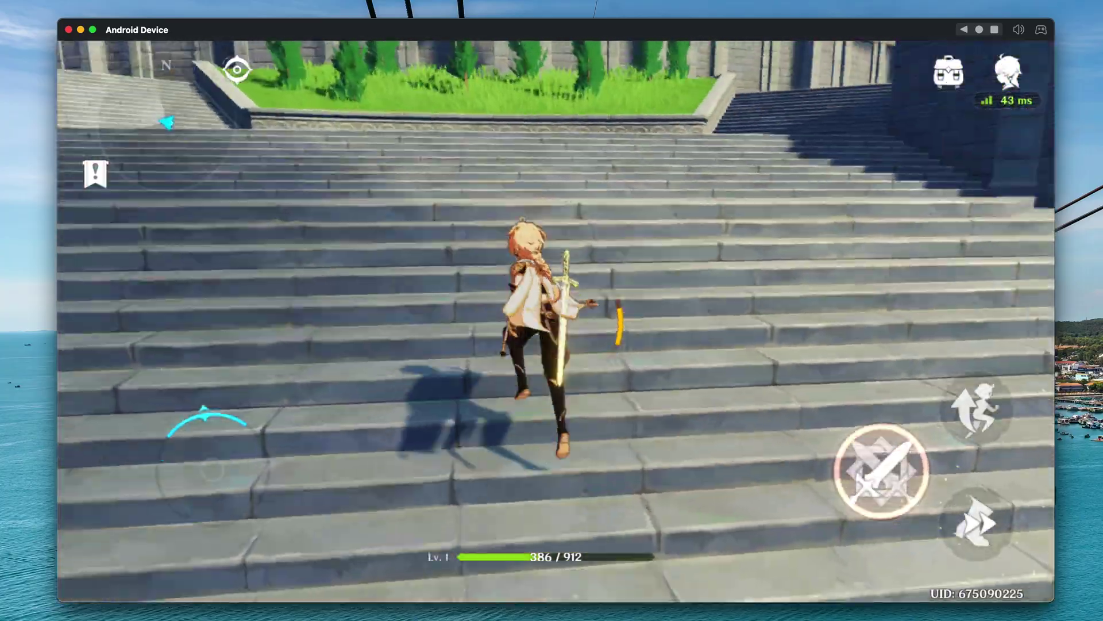
{"action": "left_click", "coordinate": [881, 471]}
{"action": "left_click", "coordinate": [882, 472]}
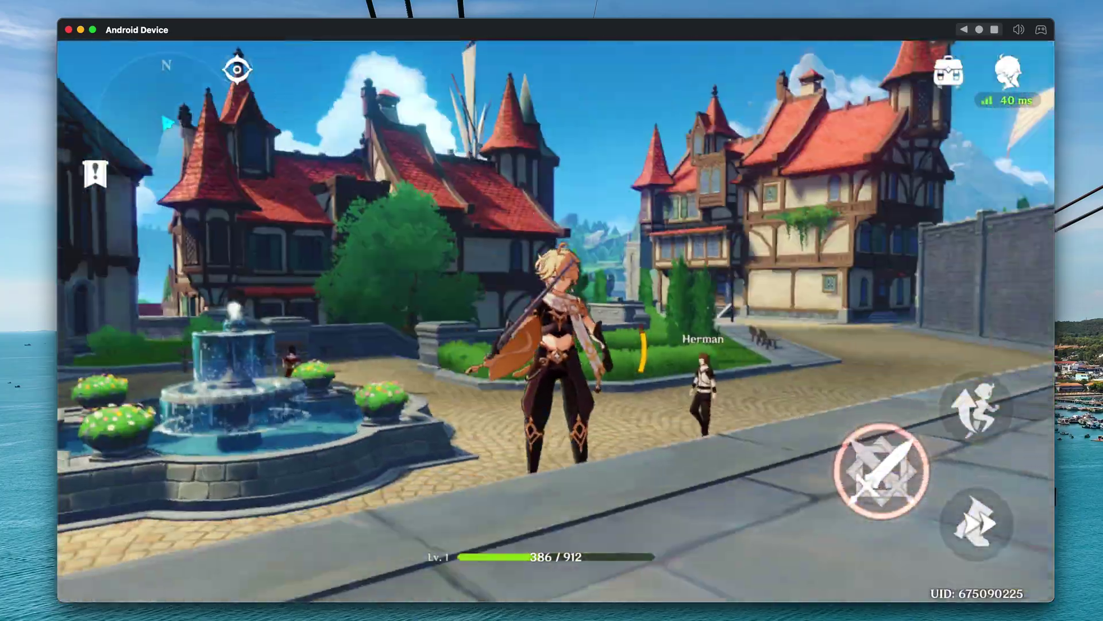
{"action": "left_click", "coordinate": [882, 472]}
{"action": "left_click", "coordinate": [882, 471]}
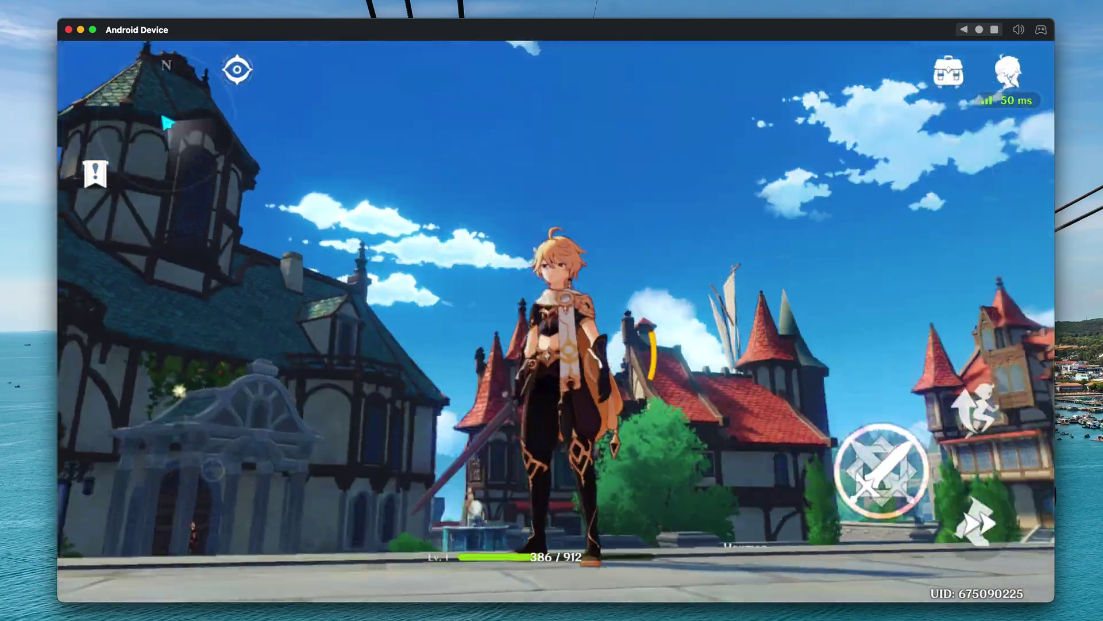
{"action": "left_click", "coordinate": [881, 472]}
{"action": "left_click", "coordinate": [882, 471]}
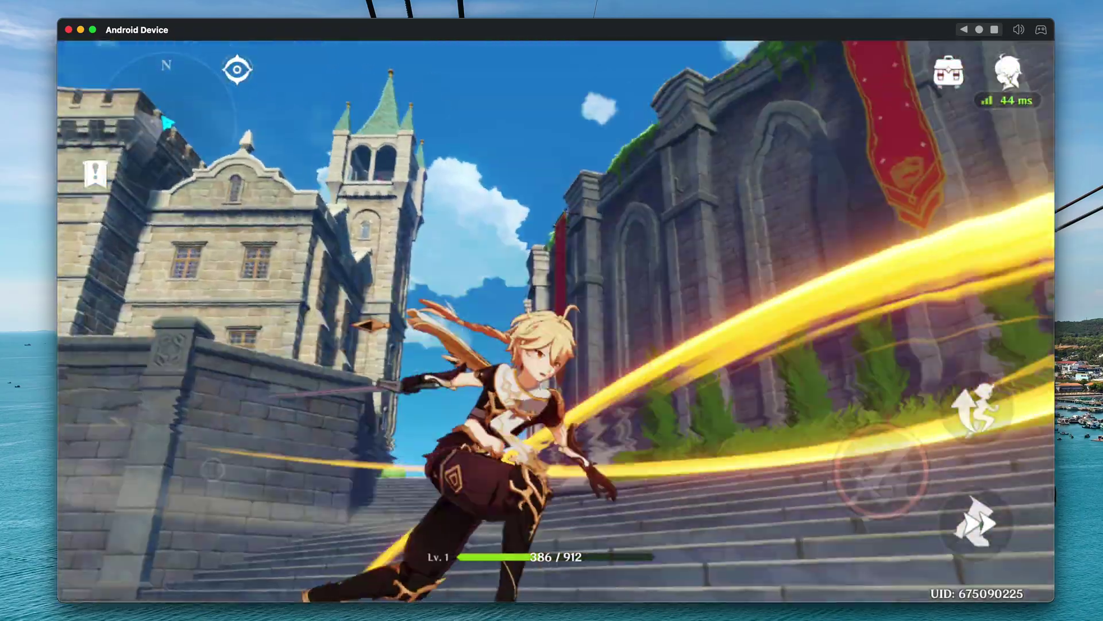
{"action": "left_click", "coordinate": [881, 471]}
{"action": "left_click", "coordinate": [881, 471]}
{"action": "left_click", "coordinate": [882, 471]}
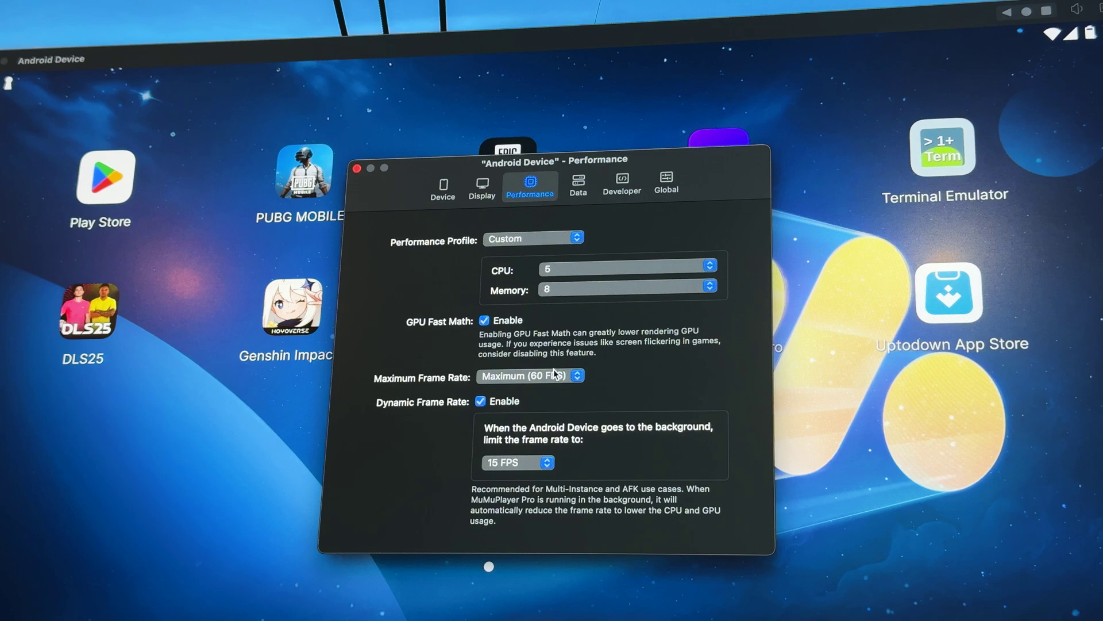
- Choose Maximum (60 FPS) as the Android device's maximum frame rate and open its display settings
{"action": "left_click", "coordinate": [554, 372]}
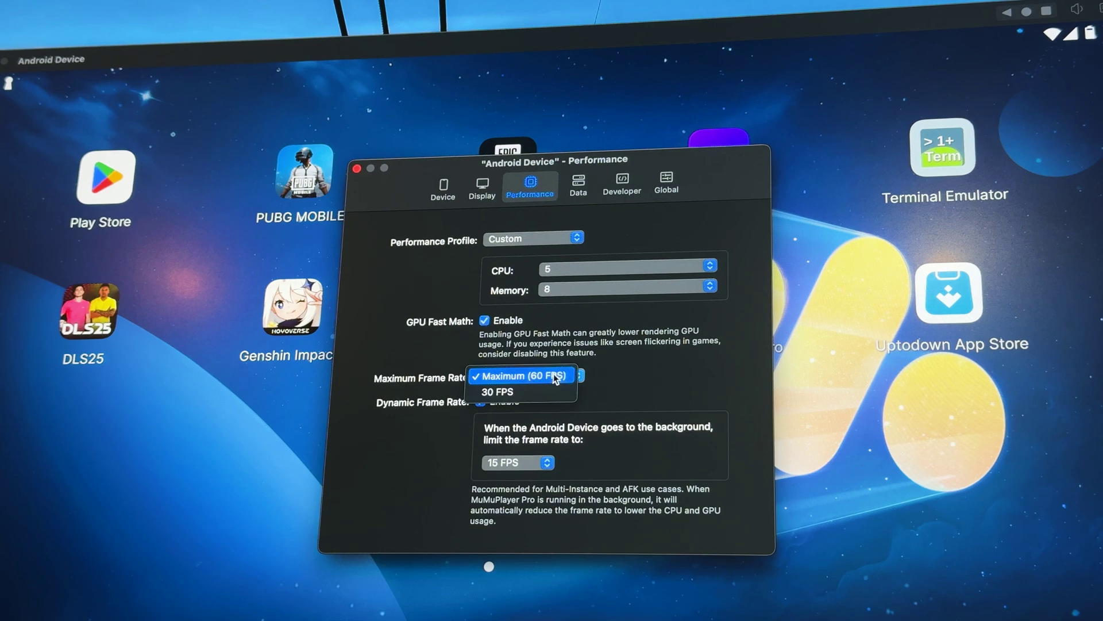
{"action": "left_click", "coordinate": [554, 373]}
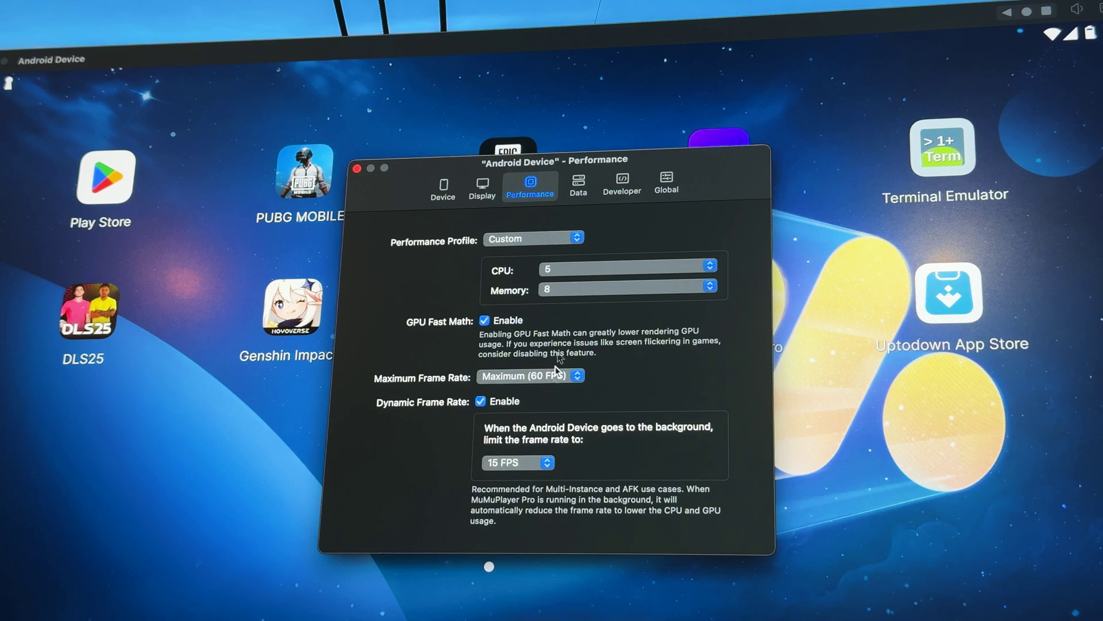
{"action": "left_click", "coordinate": [473, 193]}
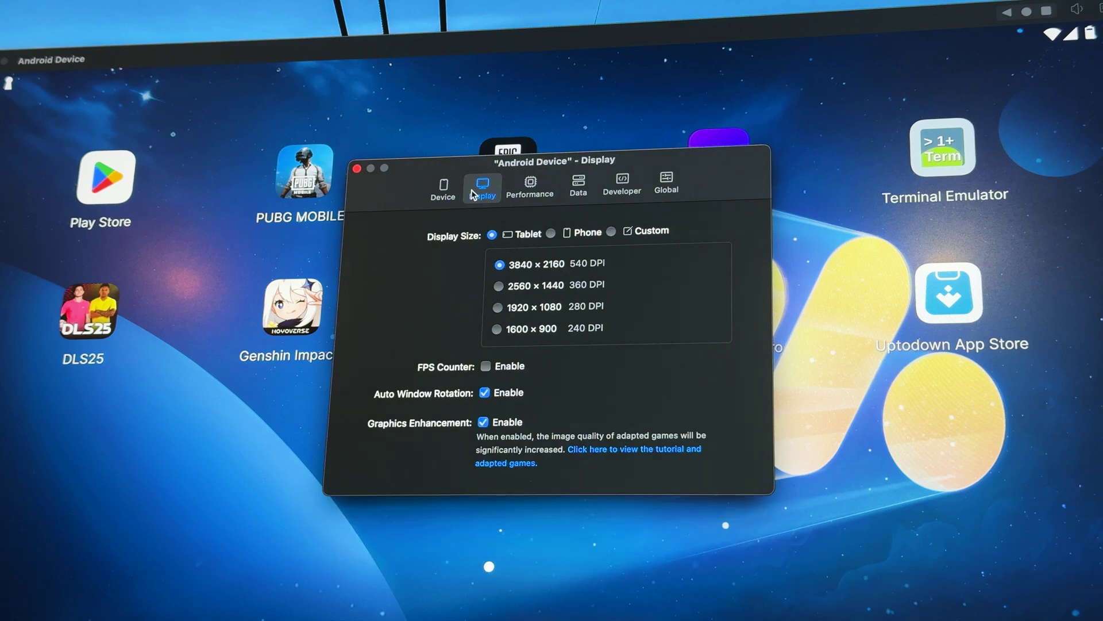